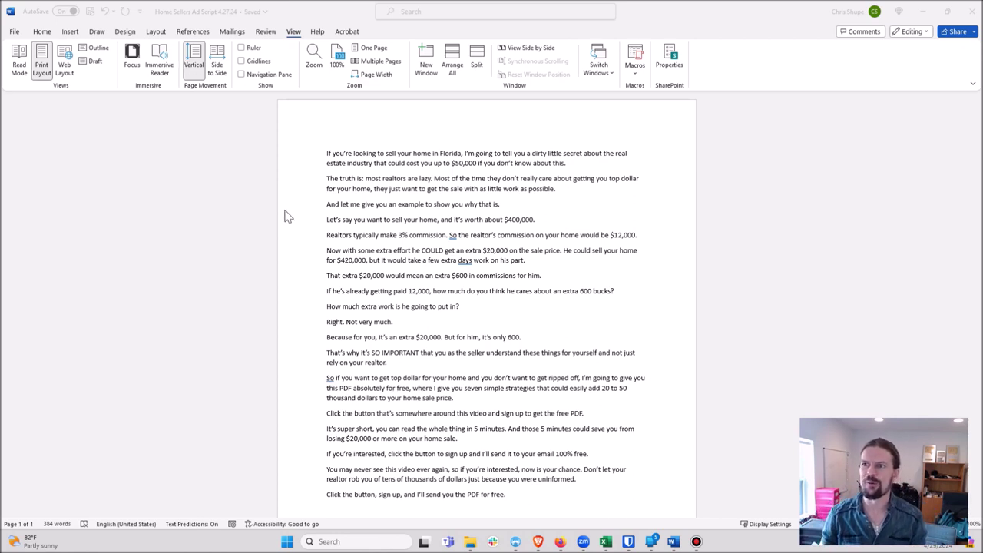
# Switch the ad script document to Web Layout so the text reflows.
pyautogui.click(387, 268)
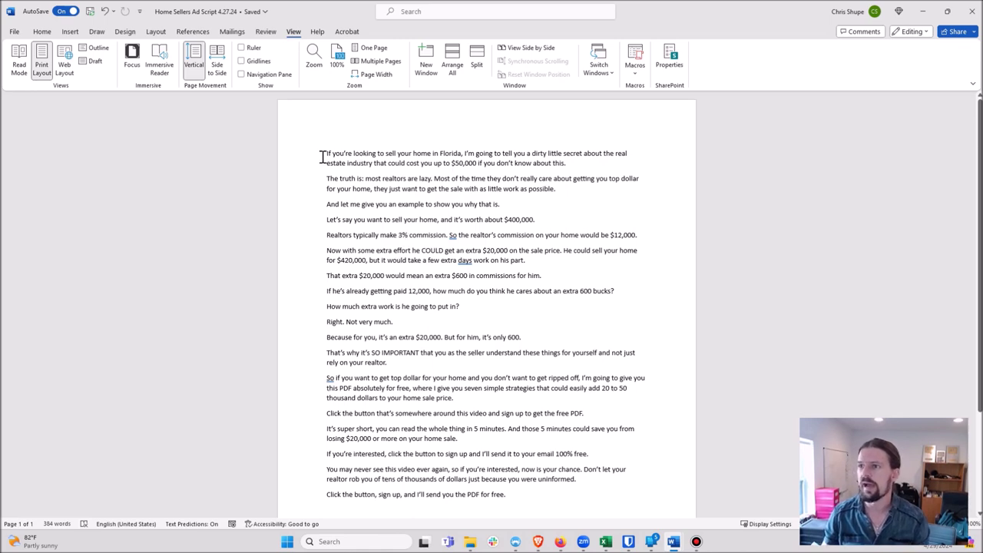
pyautogui.scroll(-3, 352, 218)
pyautogui.scroll(3, 351, 219)
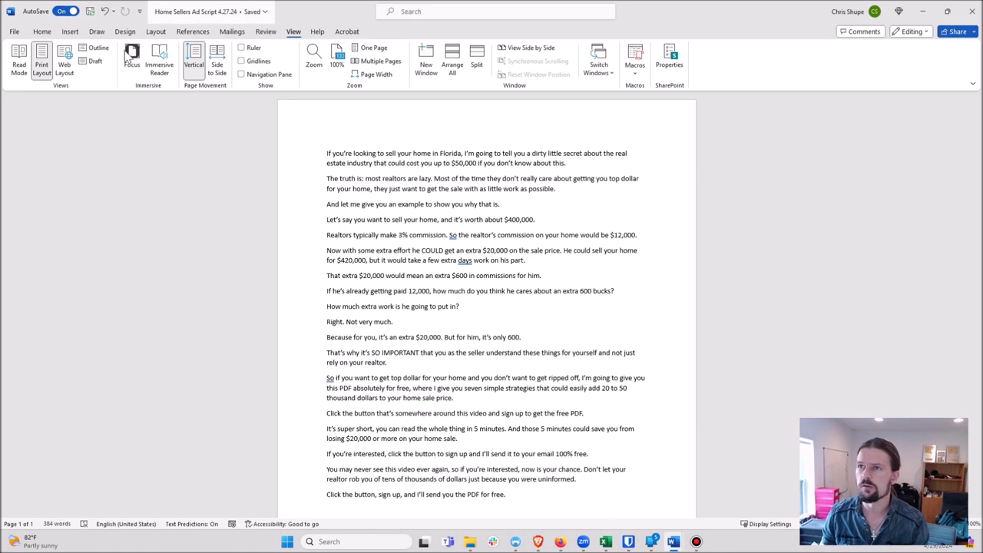
pyautogui.click(64, 69)
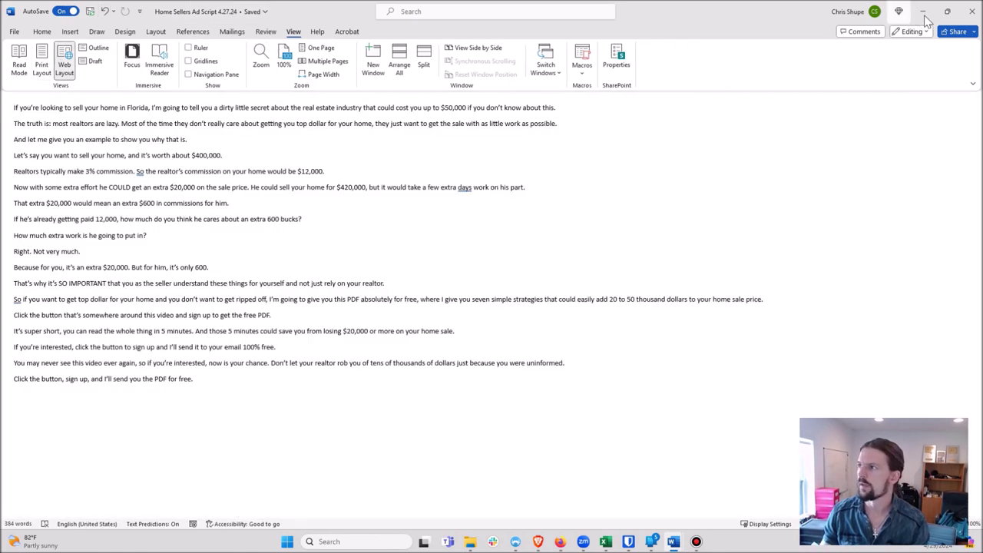
# Restore down the Word window, resize it smaller, and park it at the lower right.
pyautogui.click(948, 14)
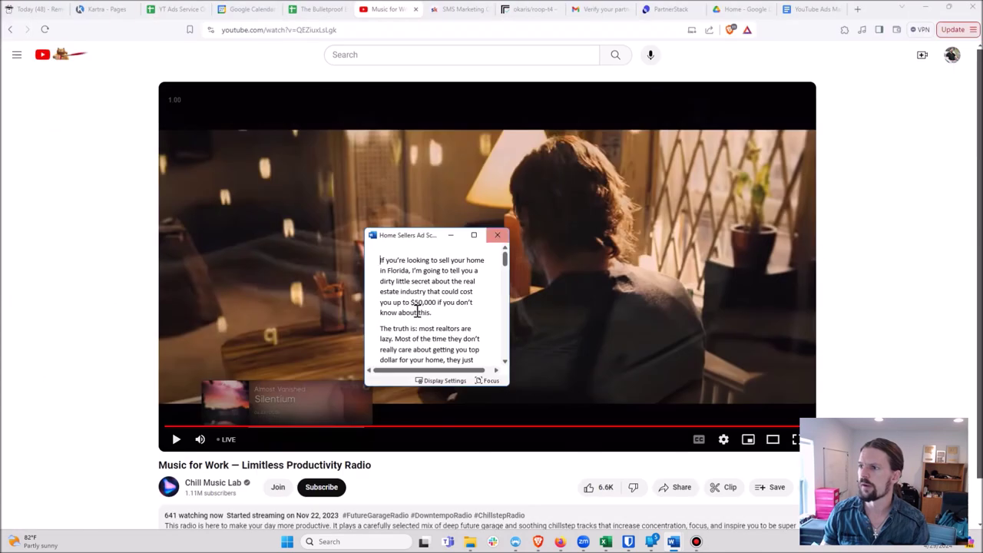
pyautogui.moveTo(391, 224); pyautogui.dragTo(288, 160)
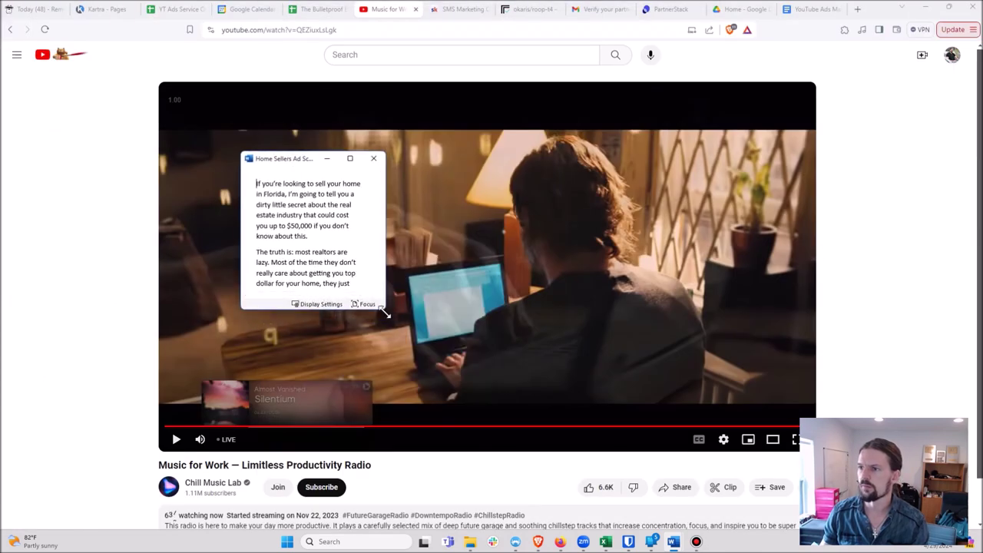
pyautogui.moveTo(384, 310)
pyautogui.mouseDown()
pyautogui.moveTo(494, 393)
pyautogui.moveTo(488, 388)
pyautogui.mouseUp()
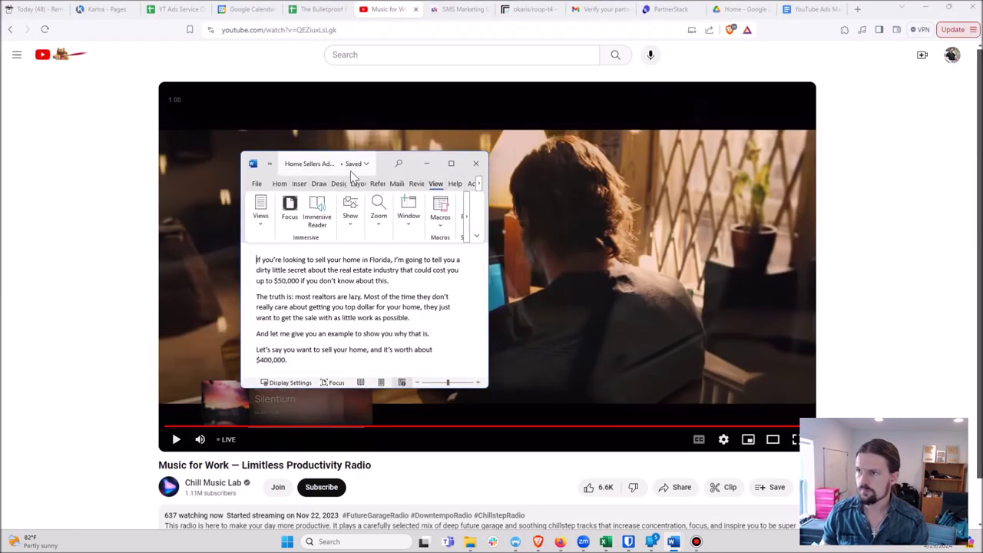
pyautogui.moveTo(375, 172); pyautogui.dragTo(344, 148)
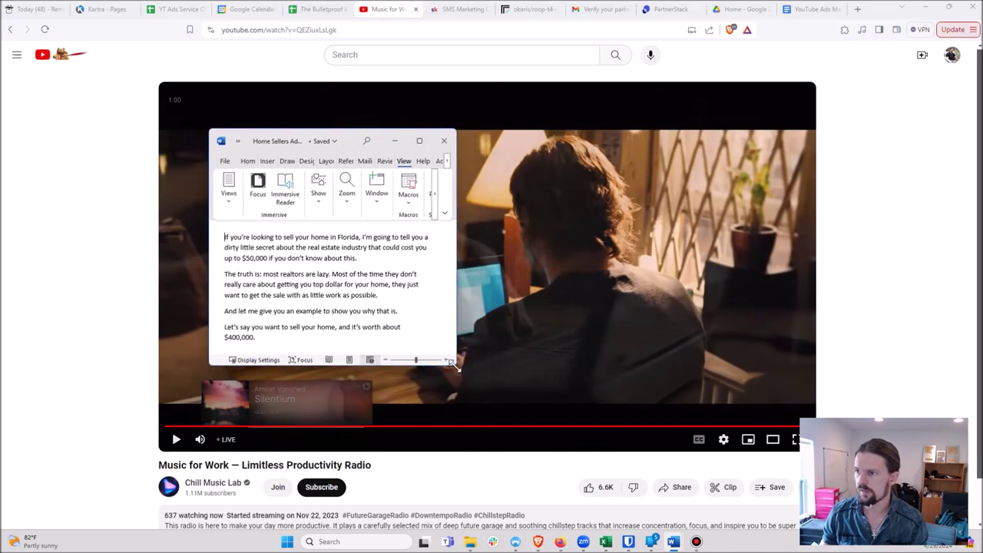
pyautogui.moveTo(456, 364)
pyautogui.mouseDown()
pyautogui.moveTo(334, 358)
pyautogui.moveTo(358, 321)
pyautogui.mouseUp()
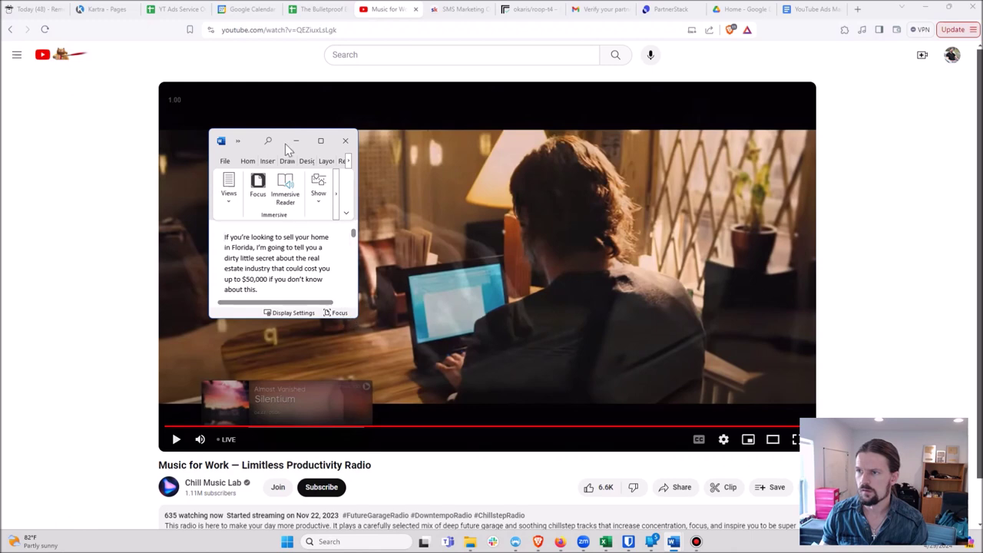
pyautogui.moveTo(254, 150)
pyautogui.mouseDown()
pyautogui.moveTo(833, 294)
pyautogui.moveTo(877, 344)
pyautogui.mouseUp()
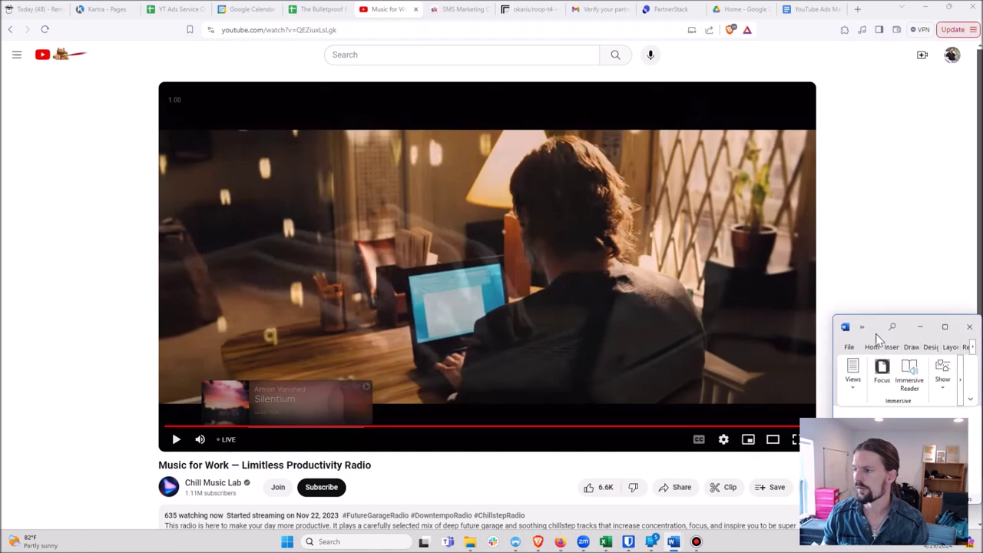
pyautogui.moveTo(876, 343); pyautogui.dragTo(875, 325)
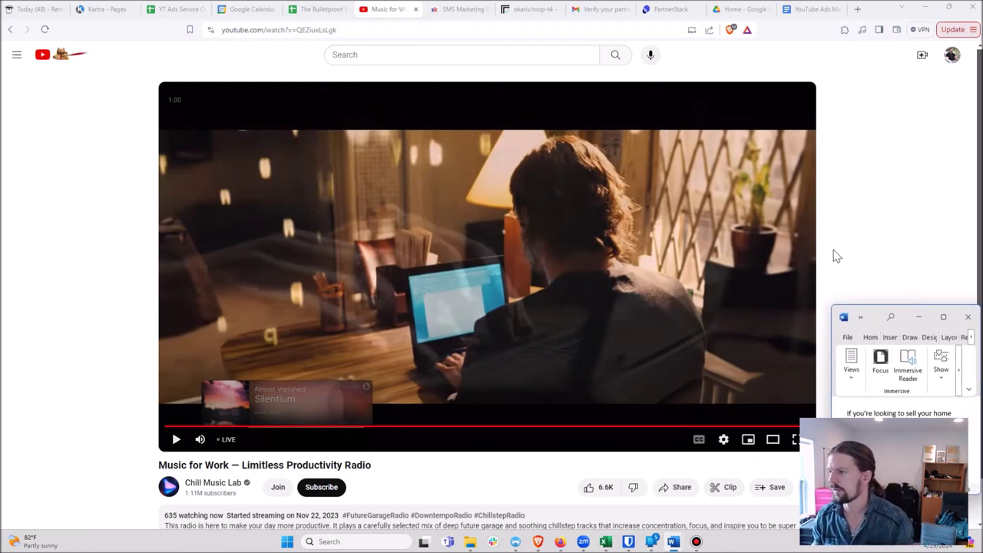
pyautogui.moveTo(875, 321); pyautogui.dragTo(873, 240)
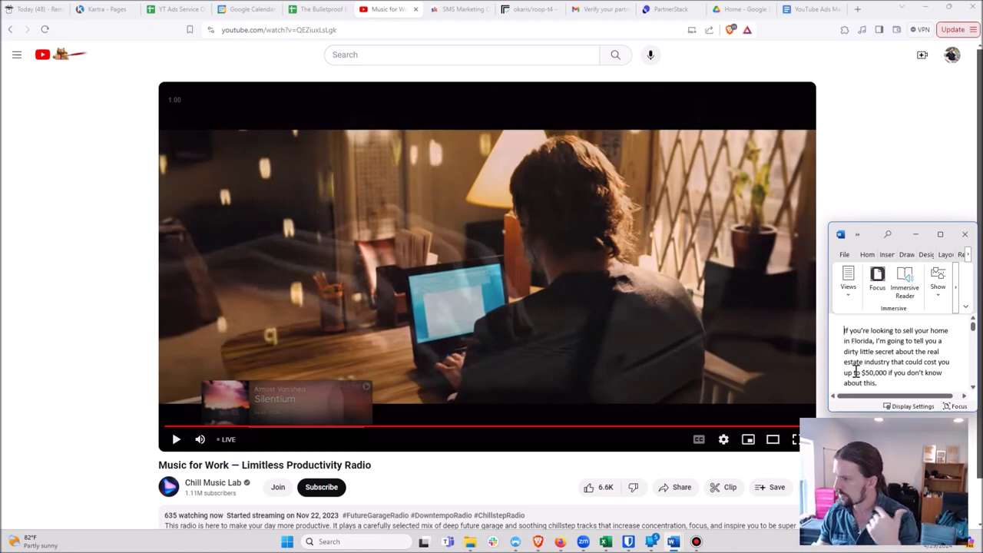
# Scroll through the script in the small window to check the reflowed text.
pyautogui.scroll(-1, 866, 347)
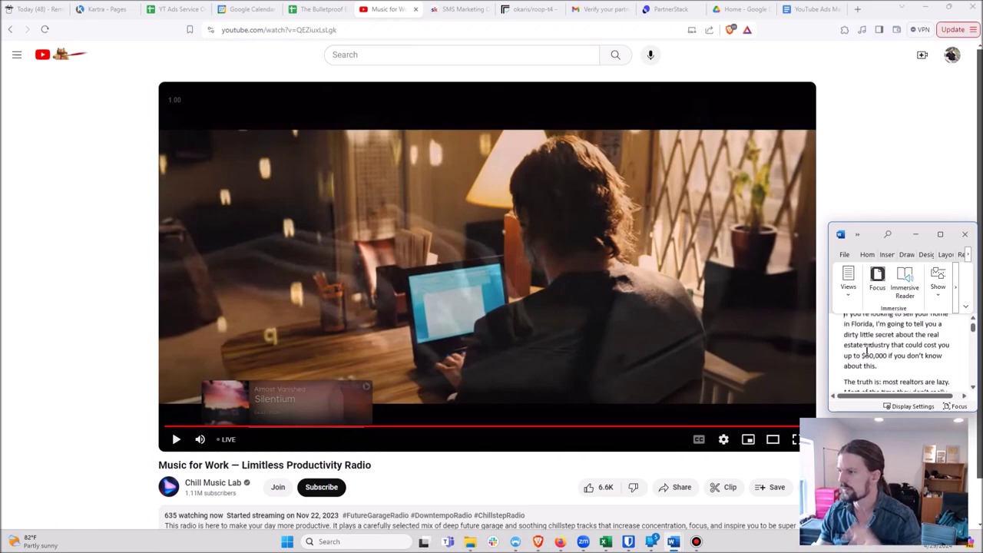
pyautogui.scroll(-1, 861, 353)
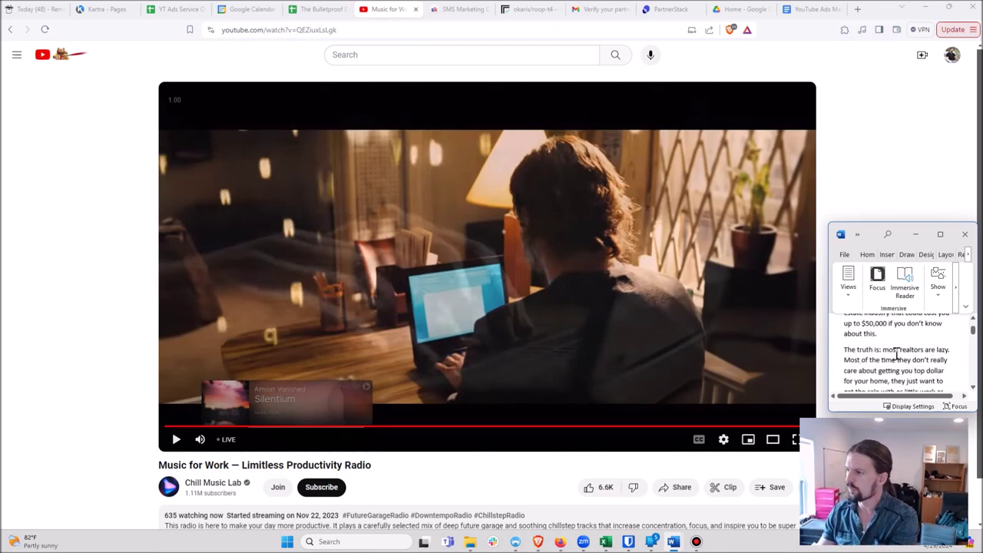
pyautogui.scroll(1, 896, 358)
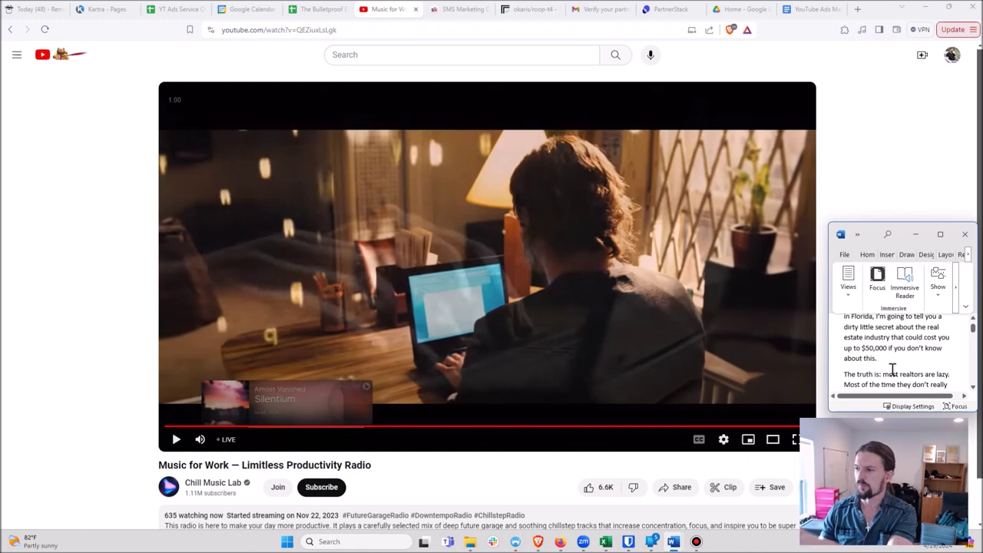
pyautogui.scroll(-1, 893, 371)
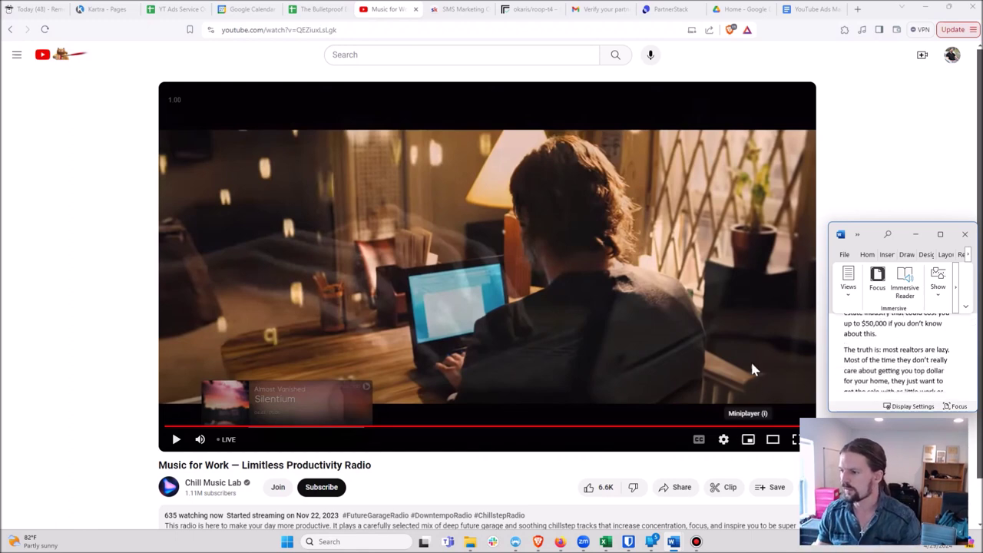
pyautogui.click(364, 541)
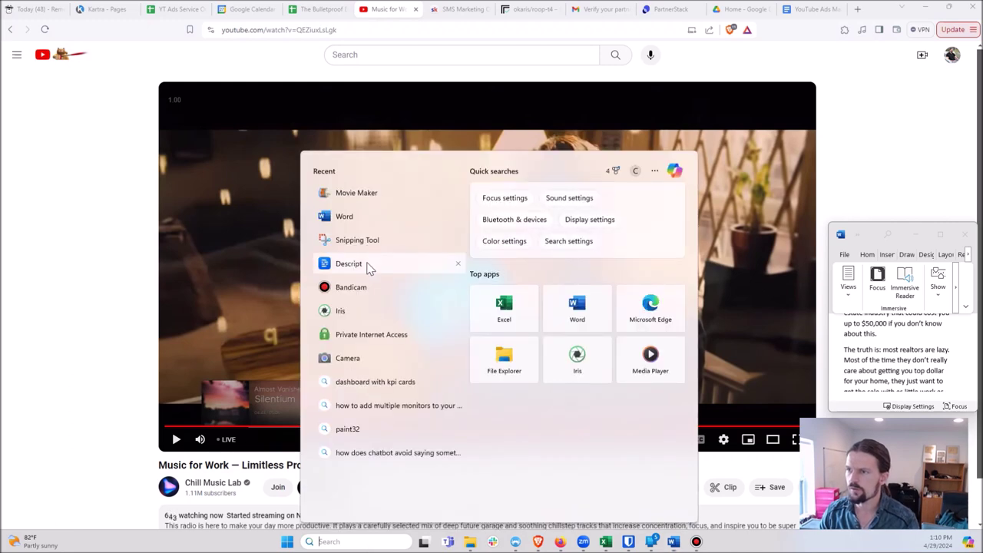
# Launch Descript from Recent, maximize it, and create a new blank project.
pyautogui.click(384, 288)
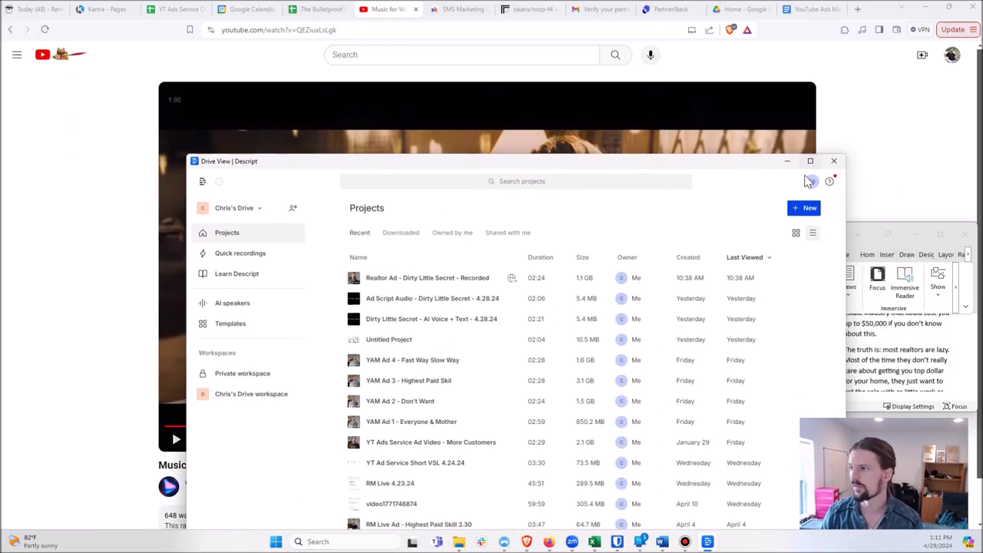
pyautogui.click(810, 162)
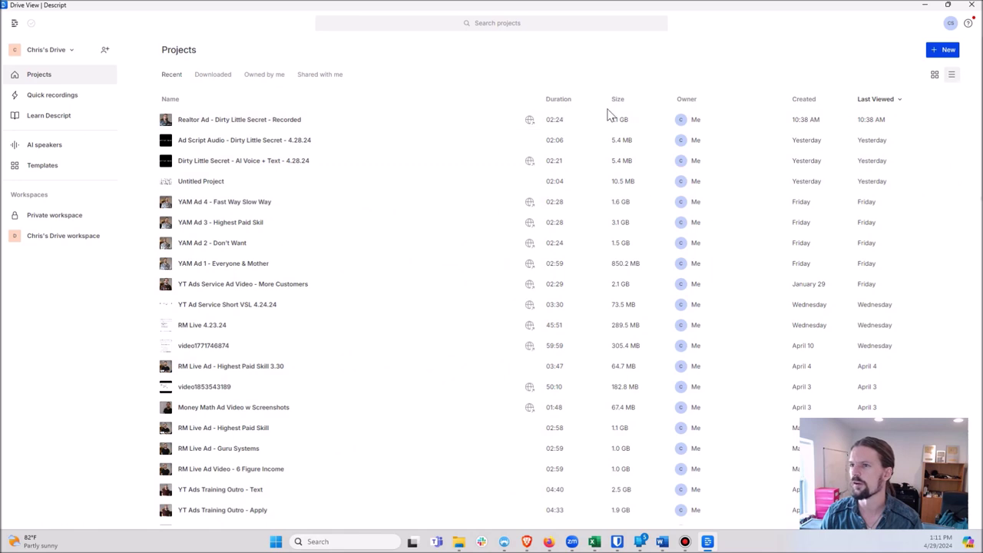
pyautogui.click(946, 49)
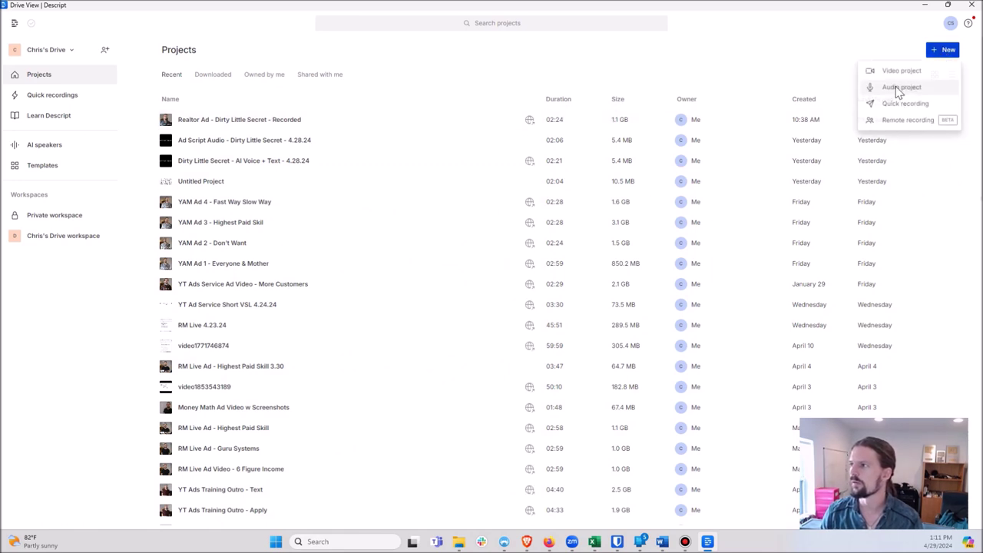
pyautogui.click(901, 71)
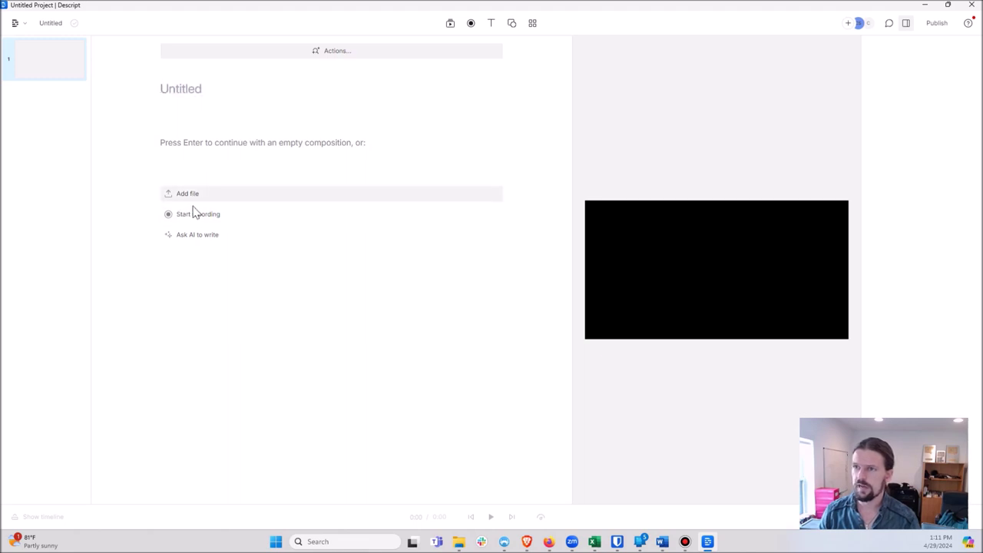
# Add DSC_0927 from DCIM\101D5200 and choose English transcription.
pyautogui.press('Return')
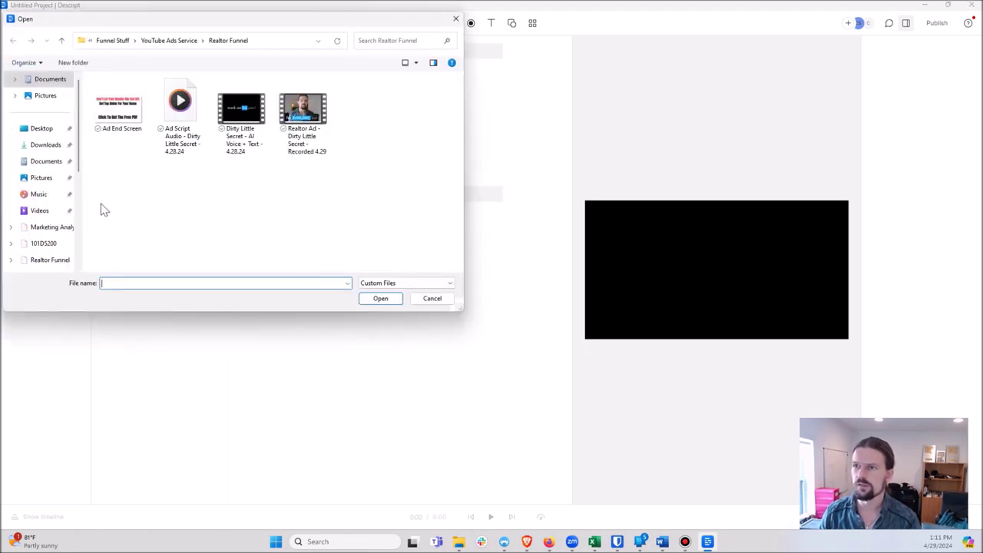
pyautogui.scroll(-3, 48, 198)
pyautogui.scroll(1, 31, 196)
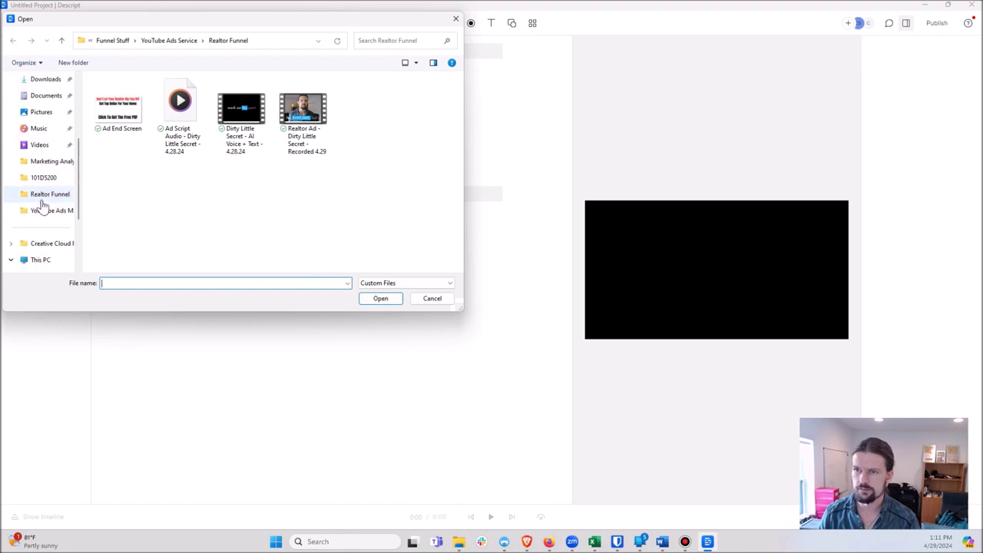
pyautogui.click(44, 177)
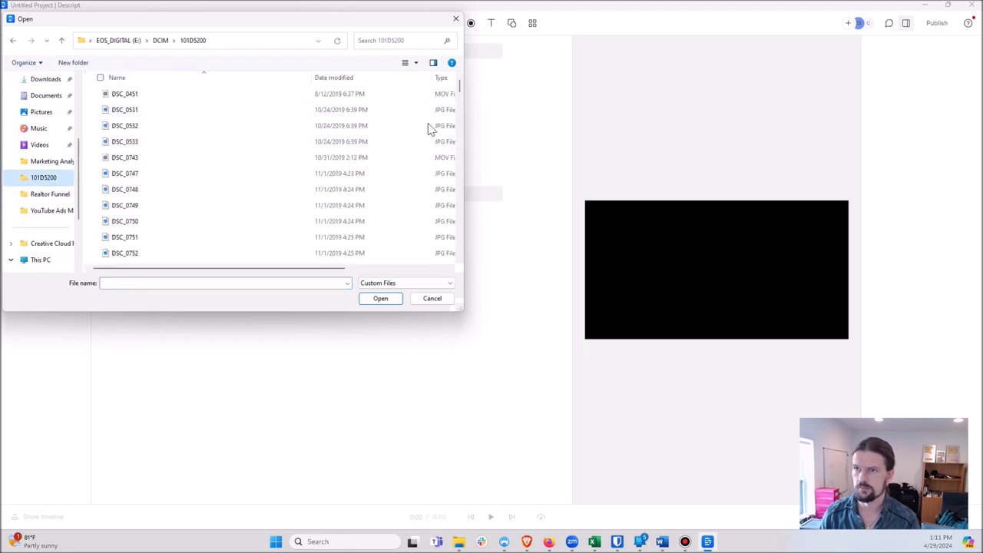
pyautogui.moveTo(459, 88); pyautogui.dragTo(450, 272)
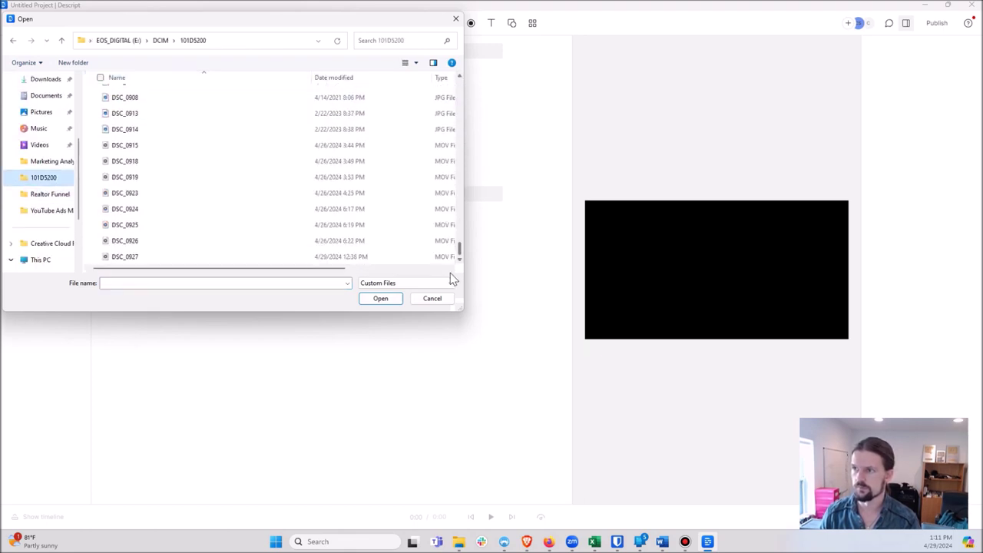
pyautogui.click(340, 256)
pyautogui.click(381, 298)
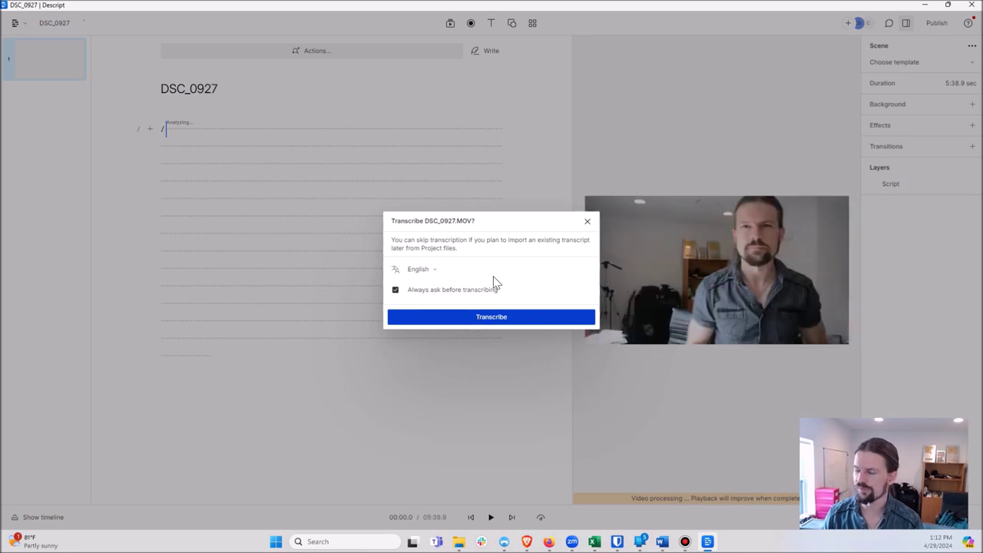
pyautogui.click(486, 317)
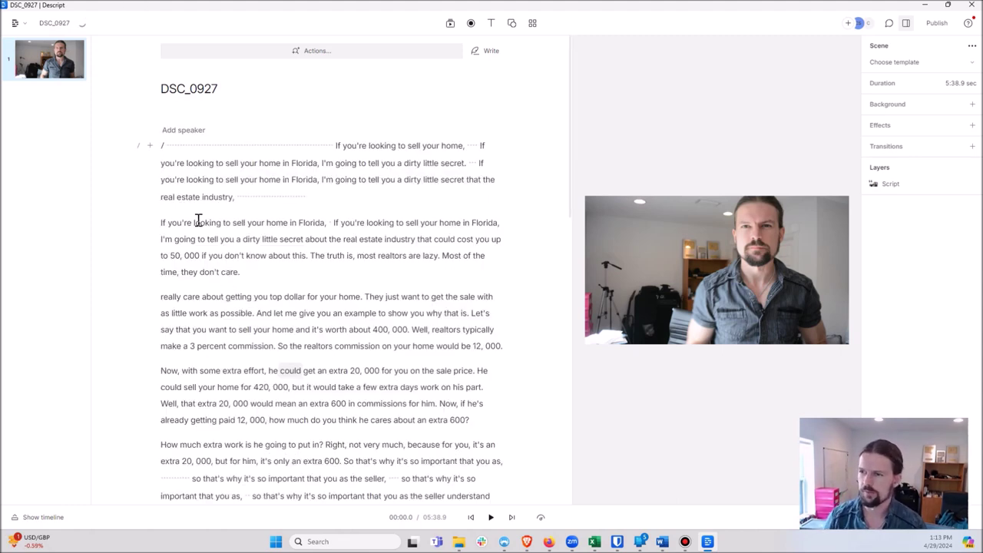
# Select the whole flubbed first paragraph of repeated opening attempts and delete it.
pyautogui.scroll(-2, 260, 301)
pyautogui.scroll(-3, 260, 301)
pyautogui.scroll(5, 260, 301)
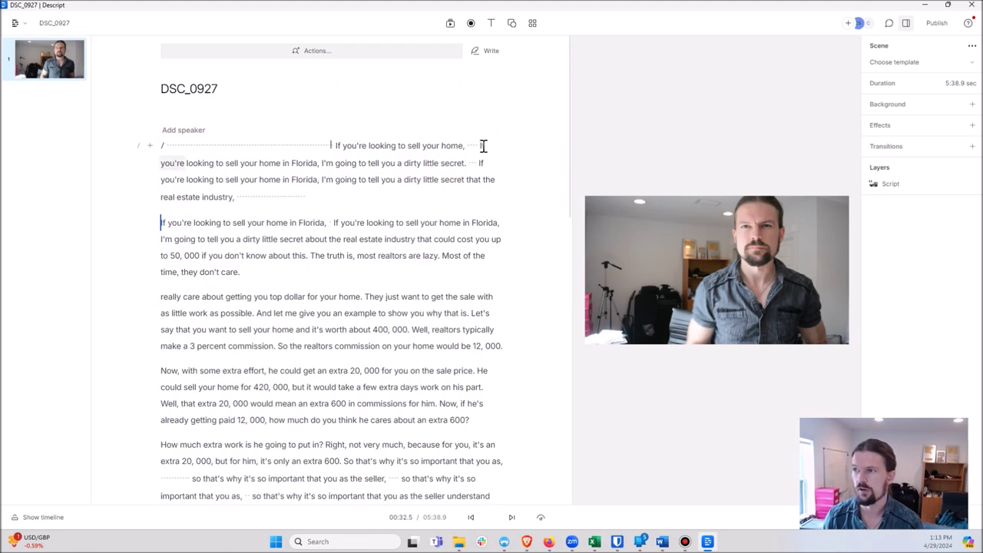
pyautogui.click(484, 146)
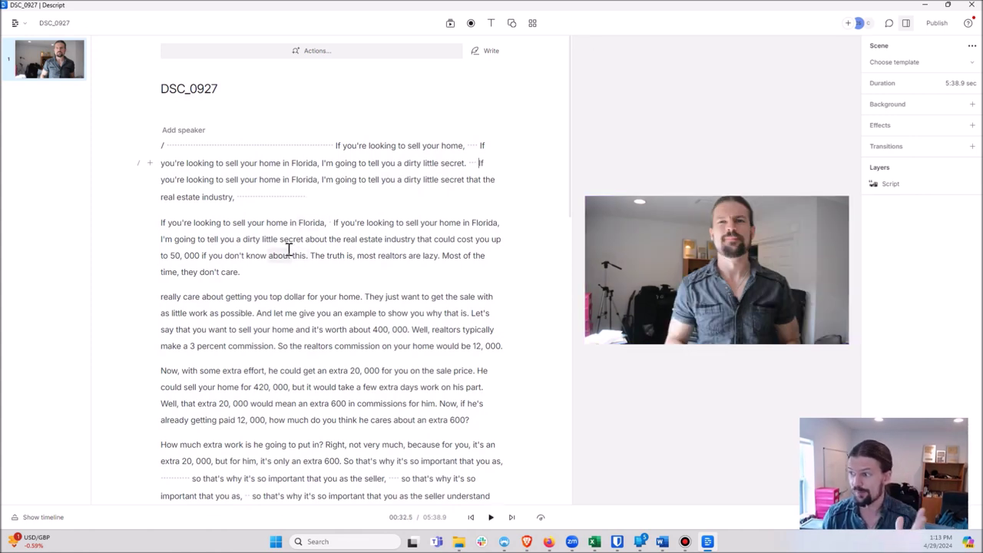
pyautogui.click(305, 197)
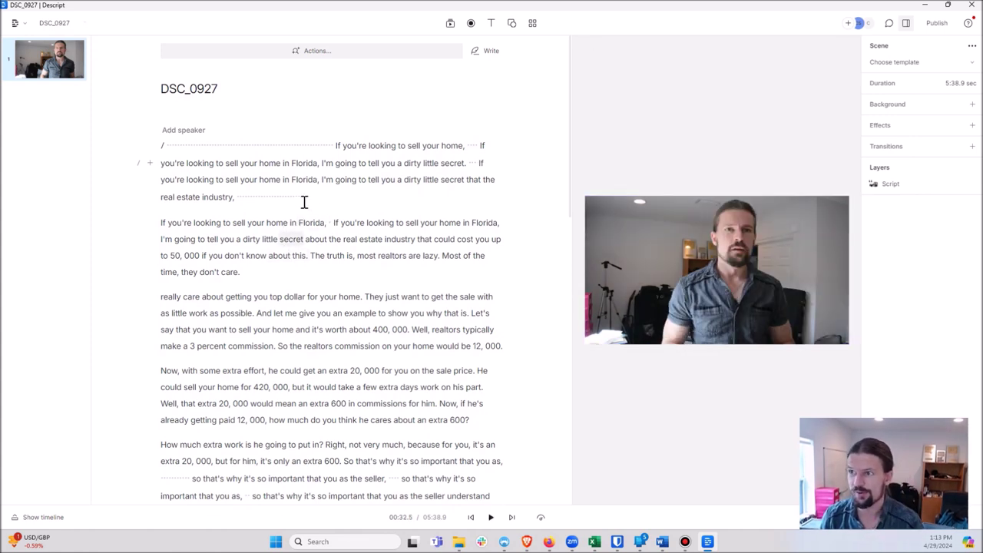
pyautogui.keyDown('shift'); pyautogui.click(200, 165); pyautogui.keyUp('shift')
pyautogui.keyDown('shift'); pyautogui.click(168, 149); pyautogui.keyUp('shift')
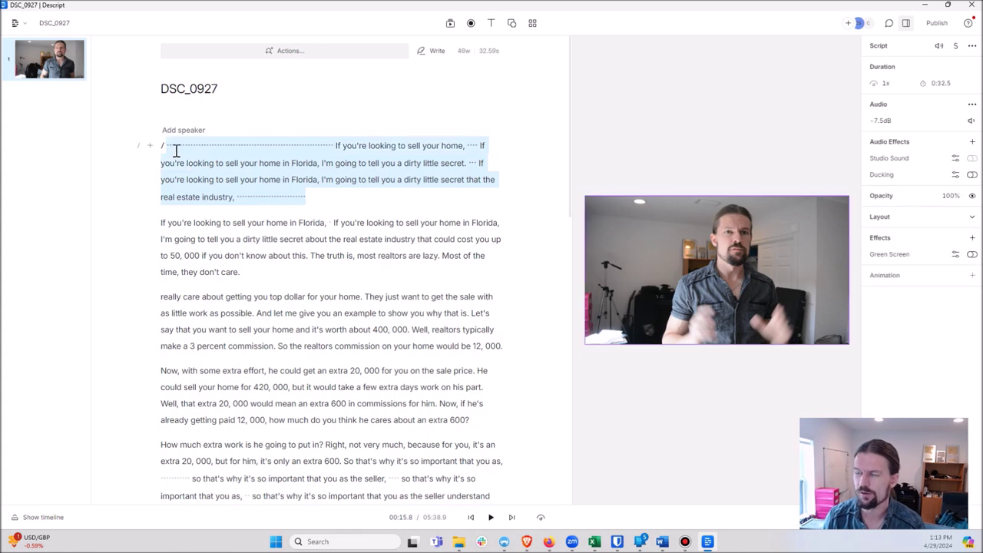
pyautogui.rightClick(180, 160)
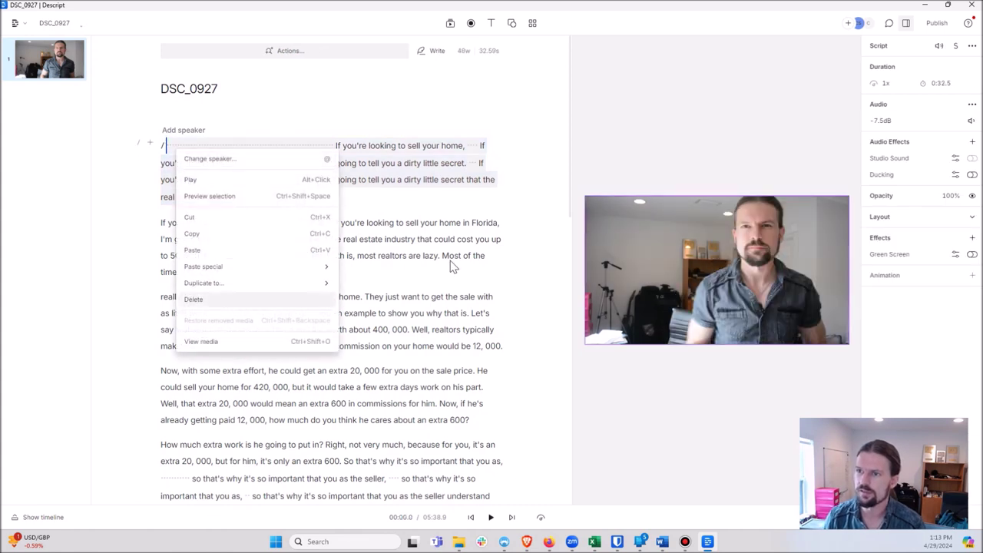
pyautogui.press('Delete')
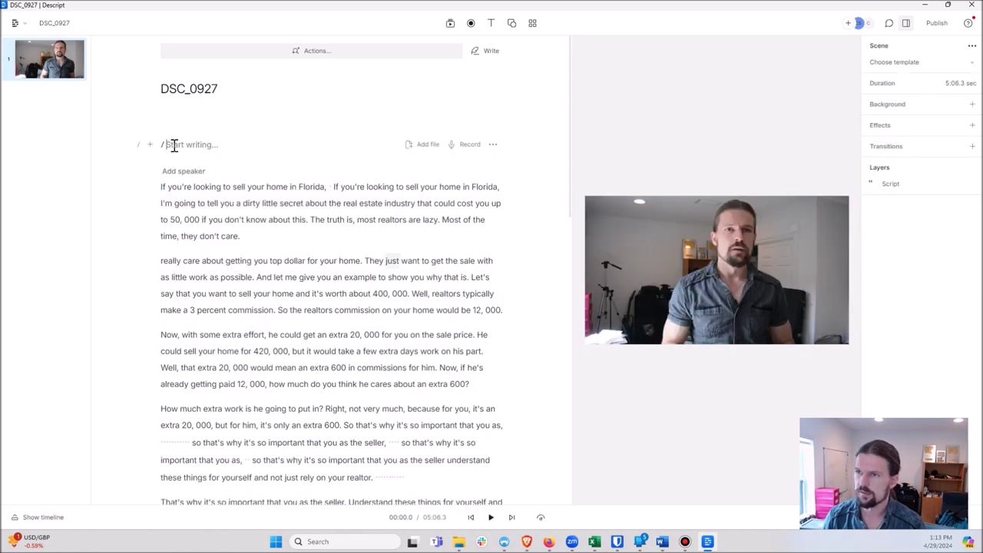
# Review the new opening and delete the duplicate 'If you're looking to sell your home in Florida' sentence.
pyautogui.press('Down')
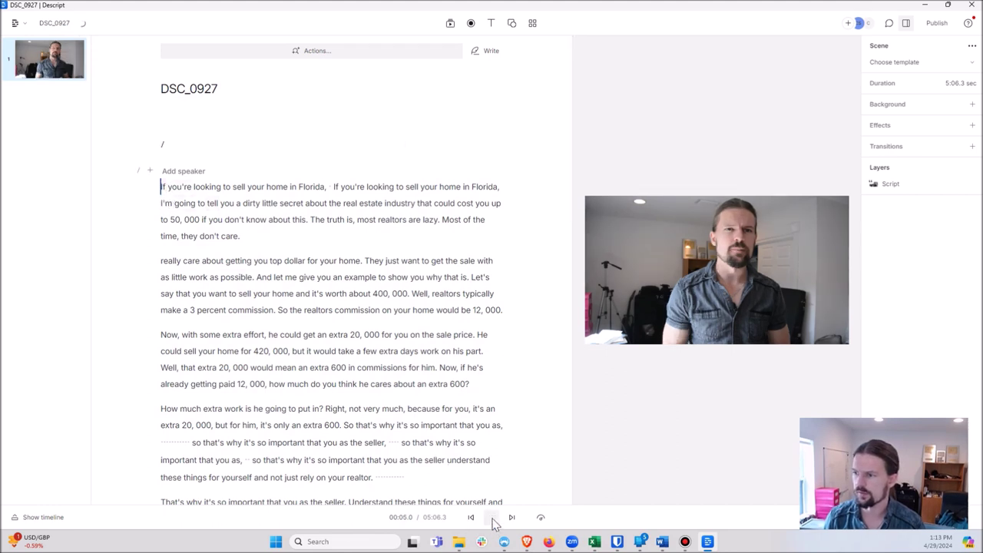
pyautogui.click(493, 519)
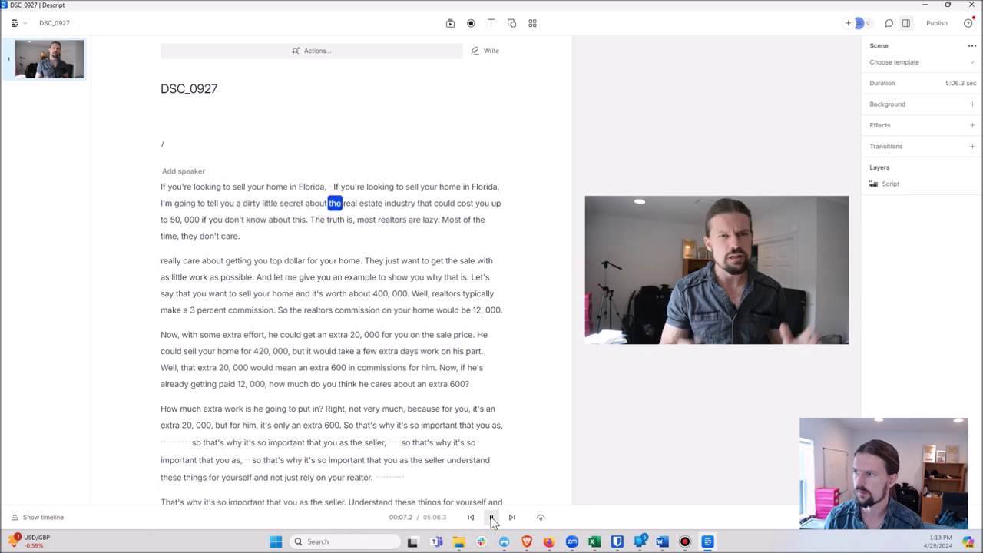
pyautogui.press('space')
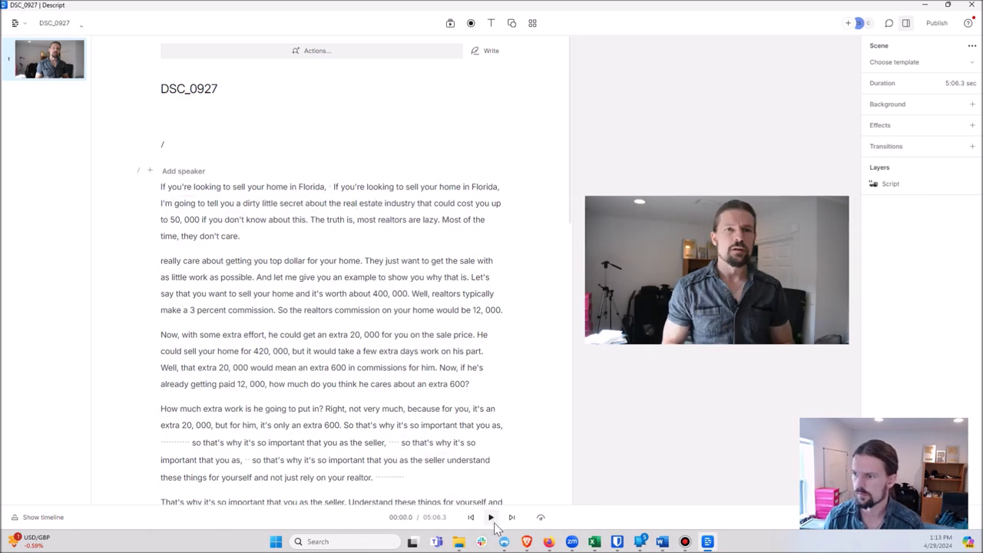
pyautogui.click(494, 521)
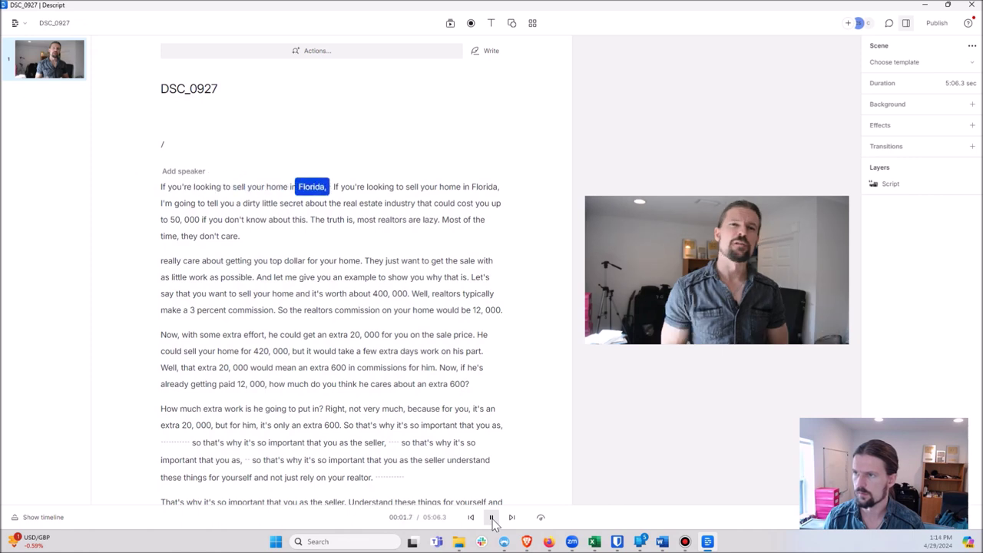
pyautogui.click(330, 186)
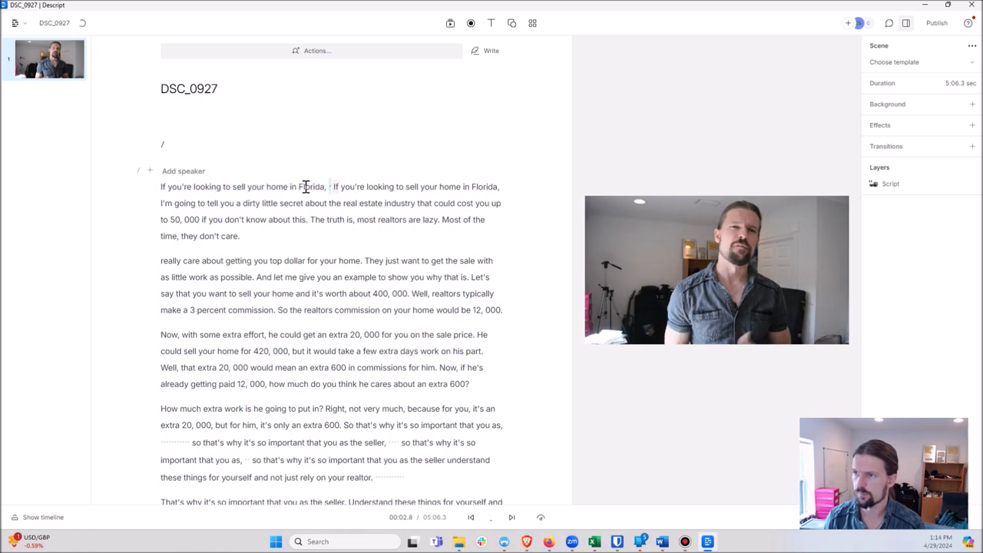
pyautogui.tripleClick(201, 188)
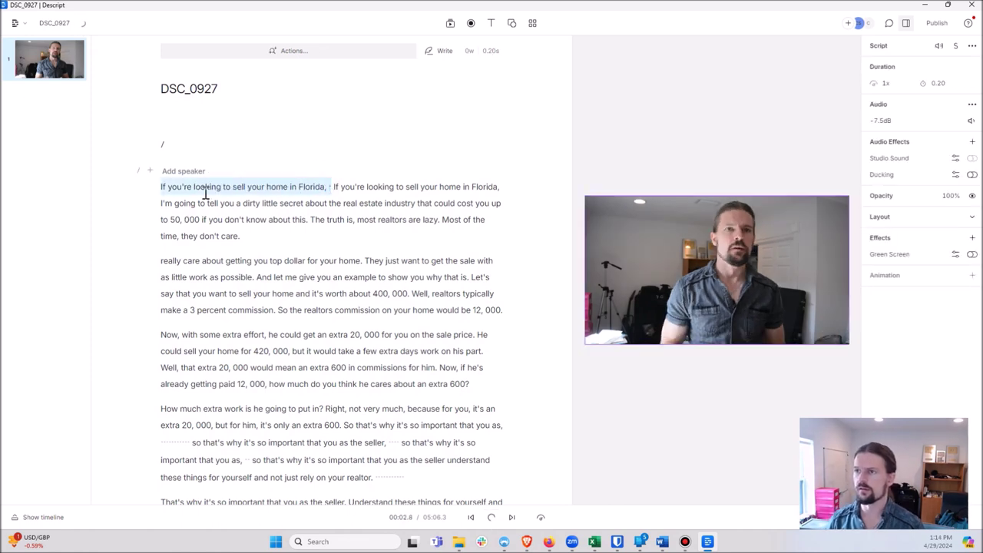
pyautogui.press('BackSpace')
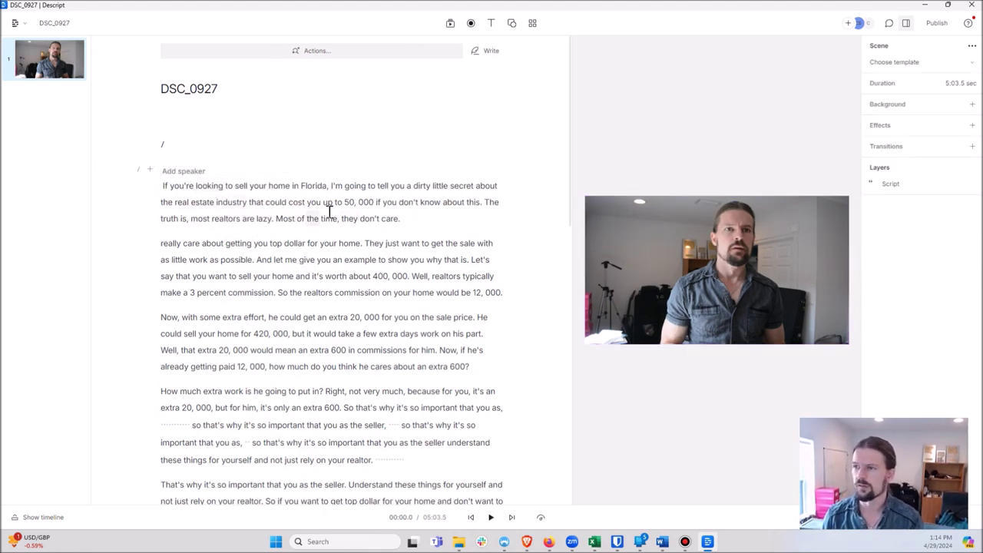
pyautogui.click(331, 215)
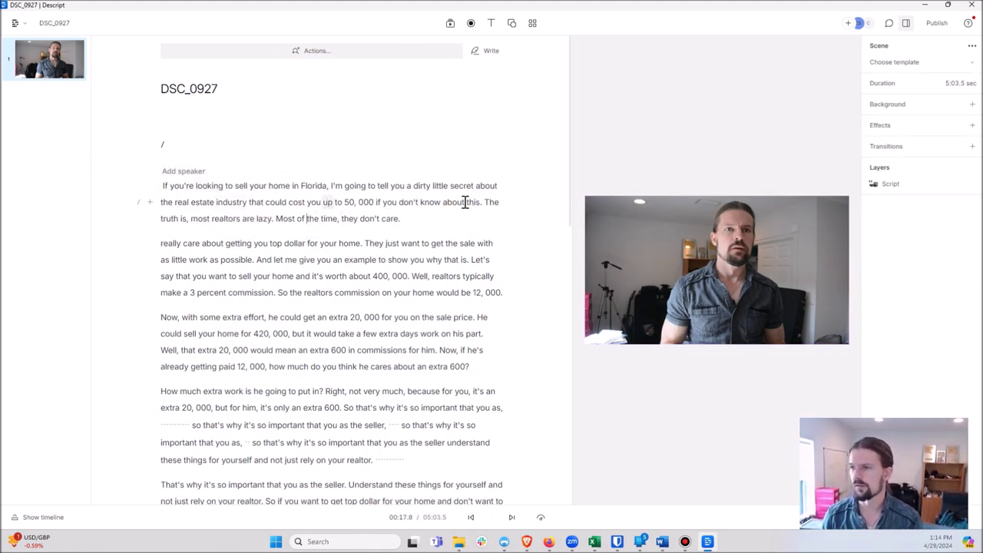
pyautogui.click(322, 202)
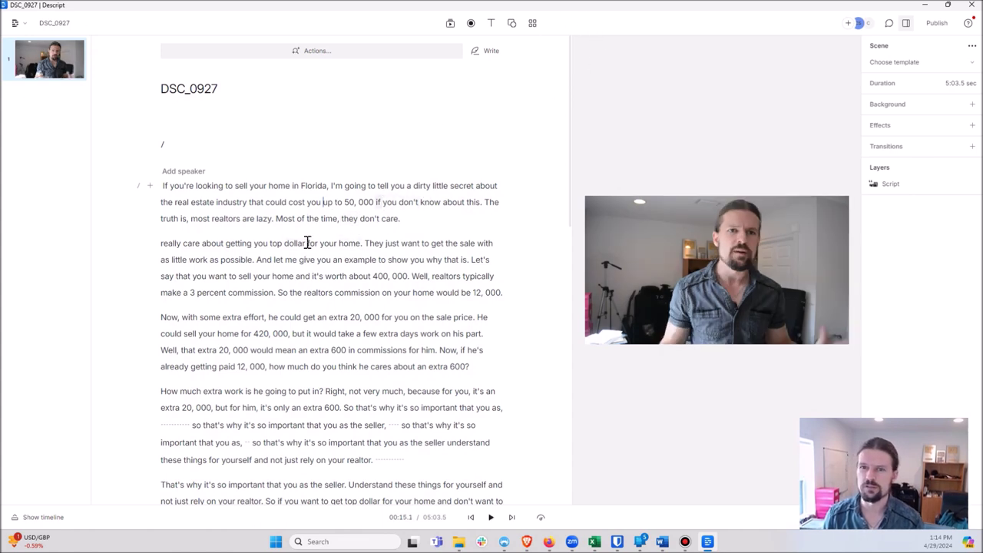
pyautogui.click(491, 24)
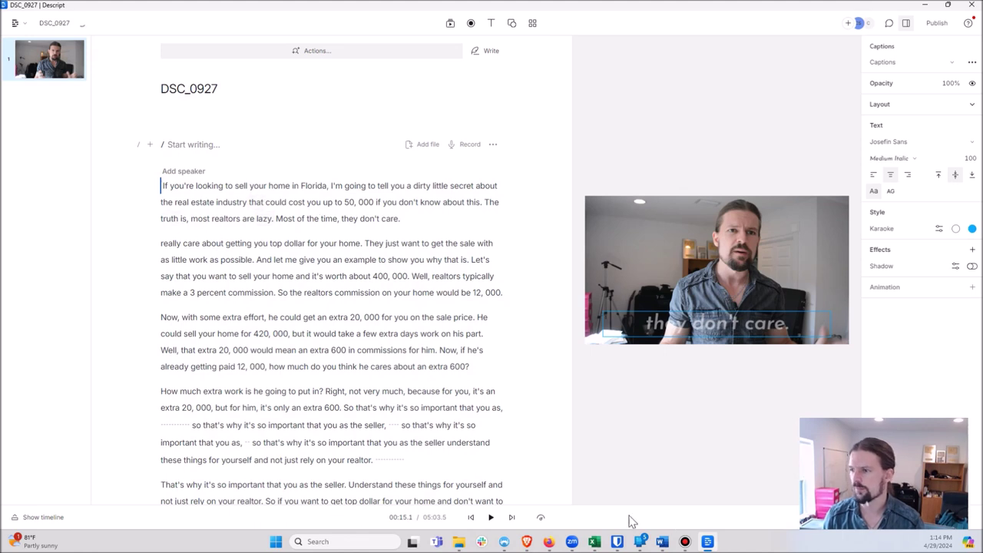
# Play and pause the video to confirm the captions highlight each spoken word.
pyautogui.press('space')
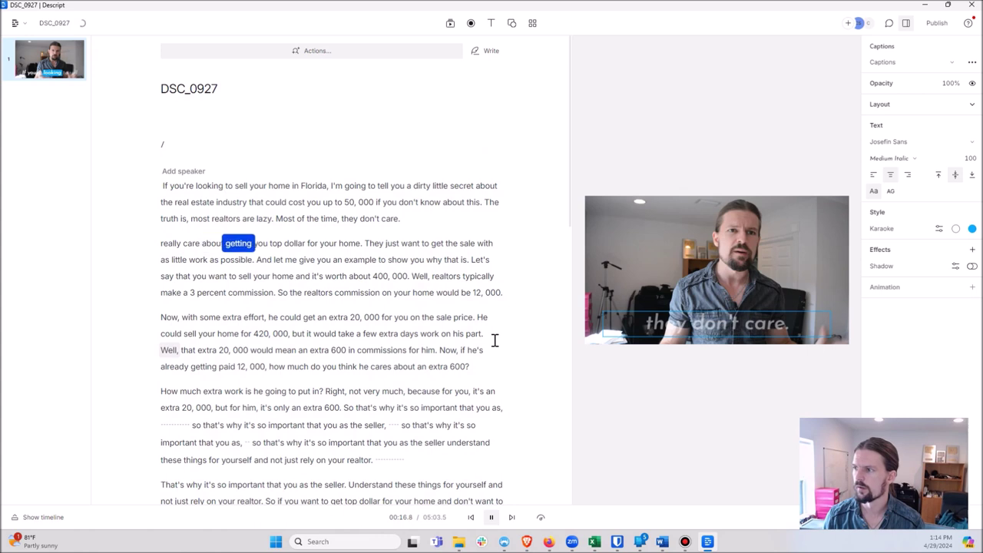
pyautogui.click(492, 521)
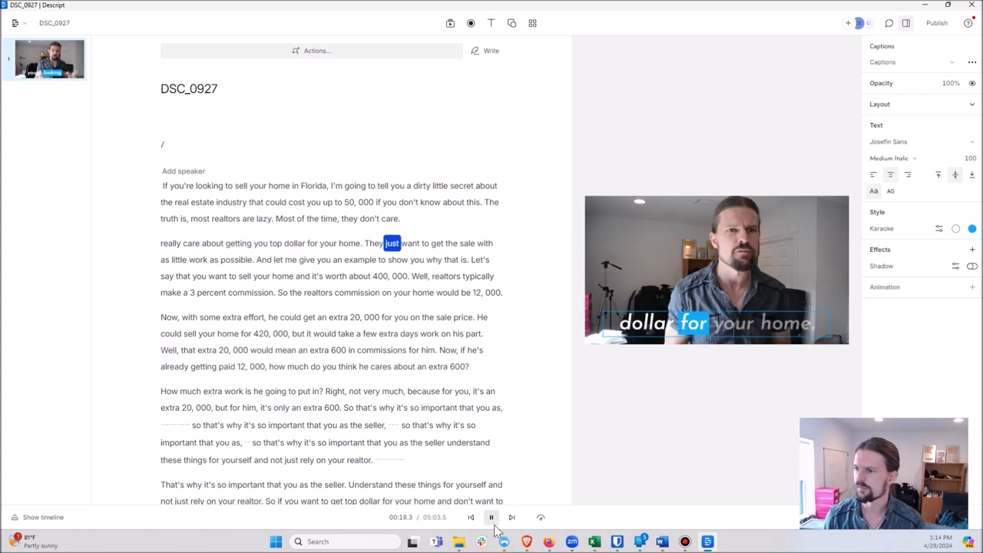
pyautogui.click(697, 296)
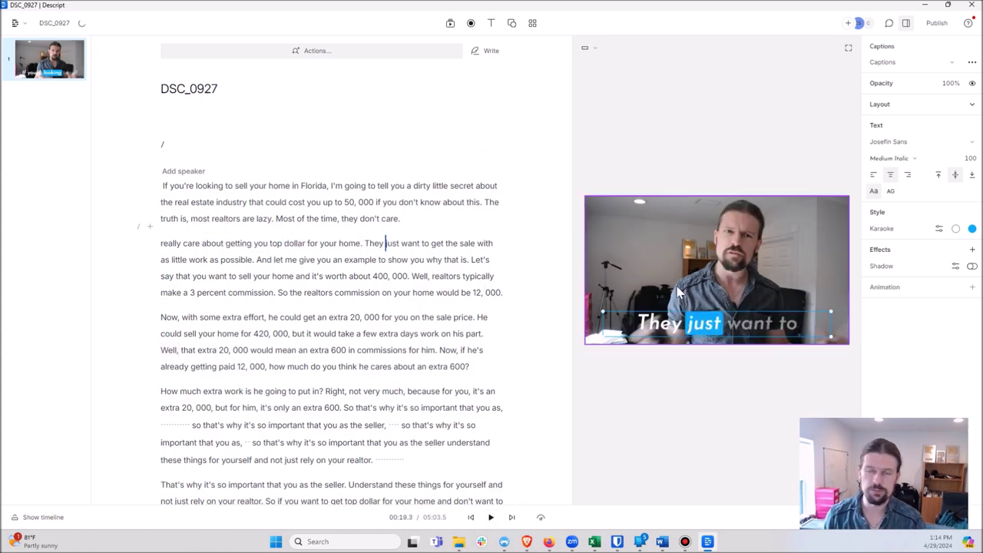
pyautogui.click(561, 405)
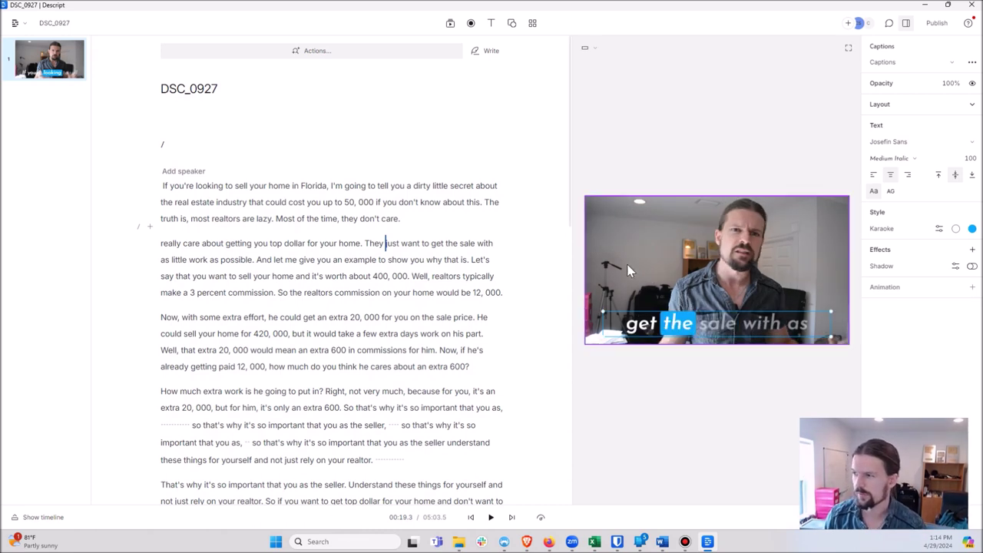
pyautogui.click(492, 520)
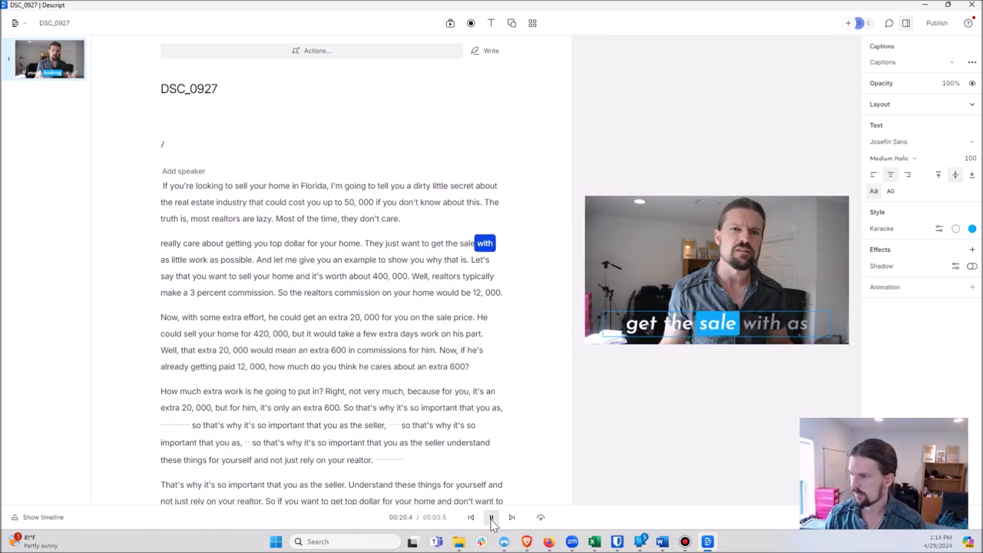
pyautogui.click(669, 329)
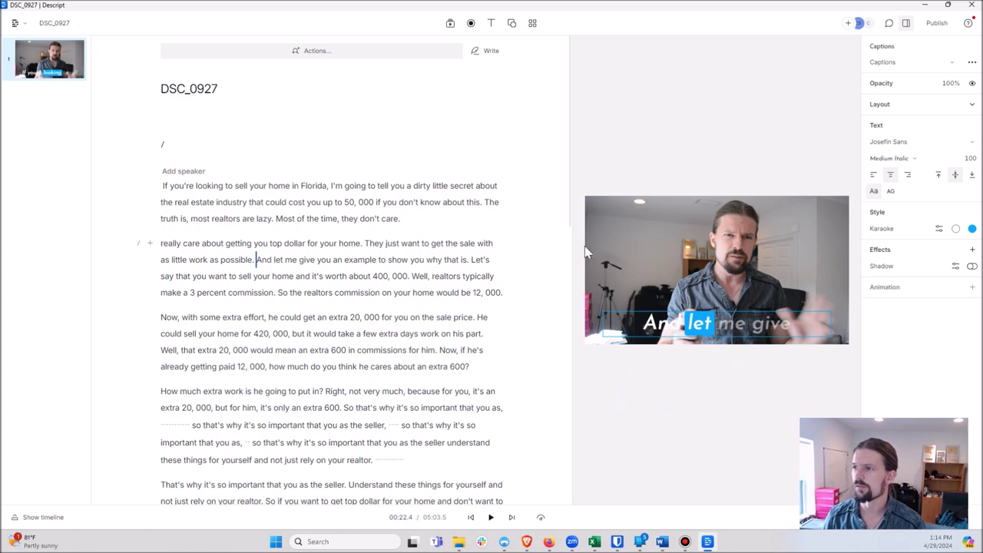
pyautogui.click(630, 265)
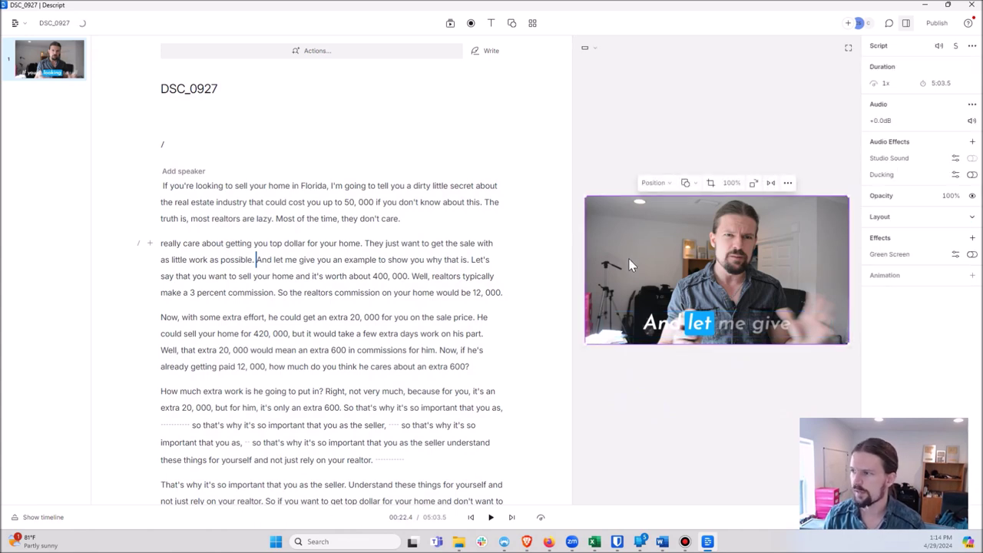
pyautogui.click(267, 278)
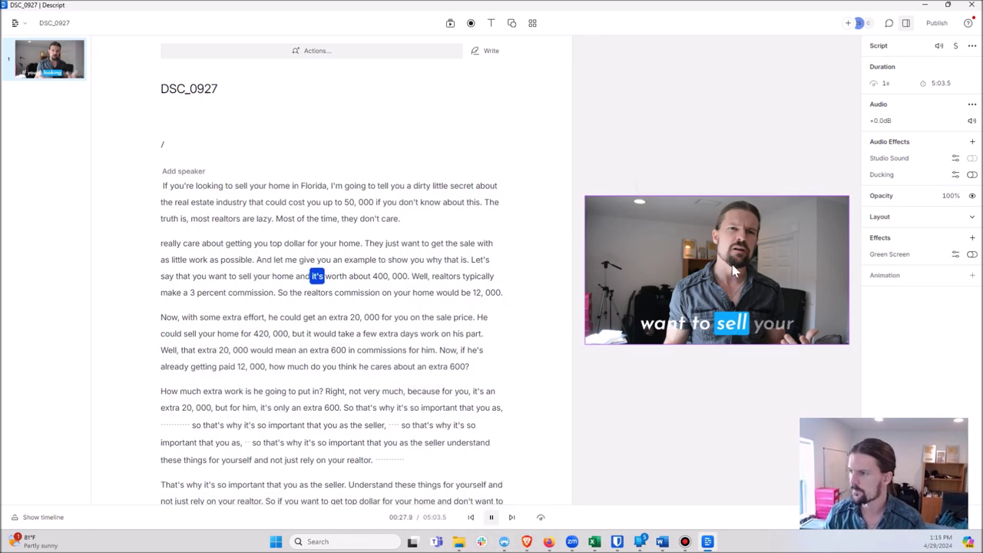
pyautogui.click(492, 518)
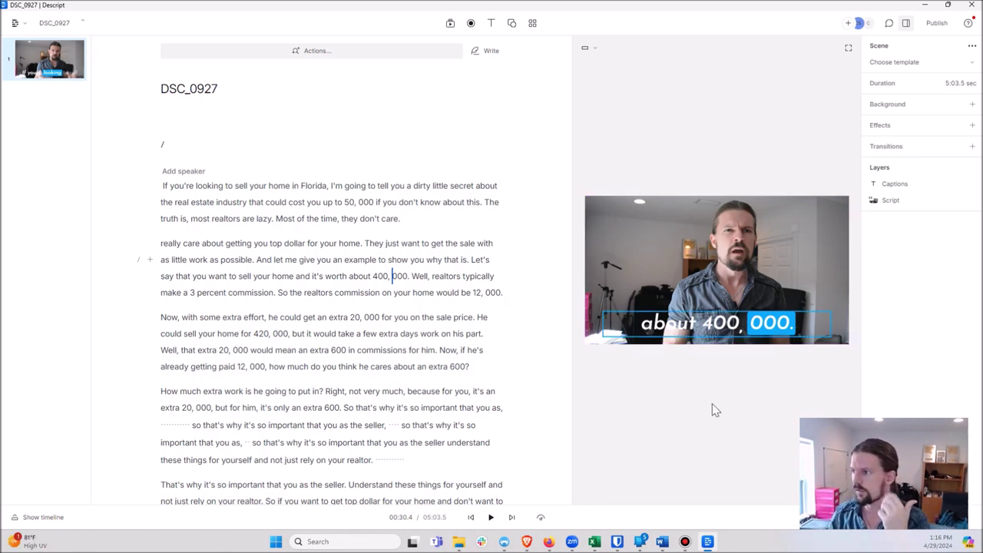
pyautogui.click(629, 247)
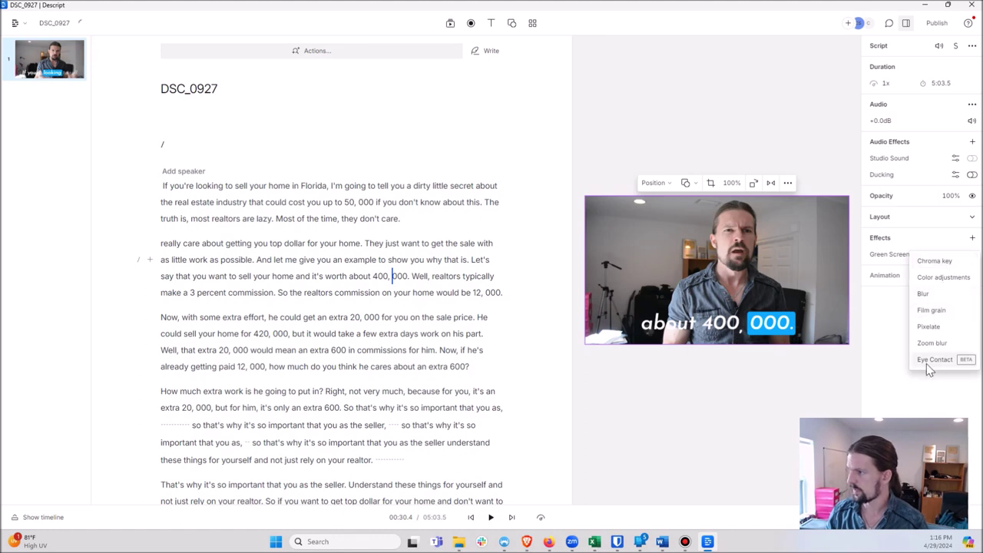
# Add the Eye Contact (Beta) effect to the DSC_0927 video layer.
pyautogui.click(934, 359)
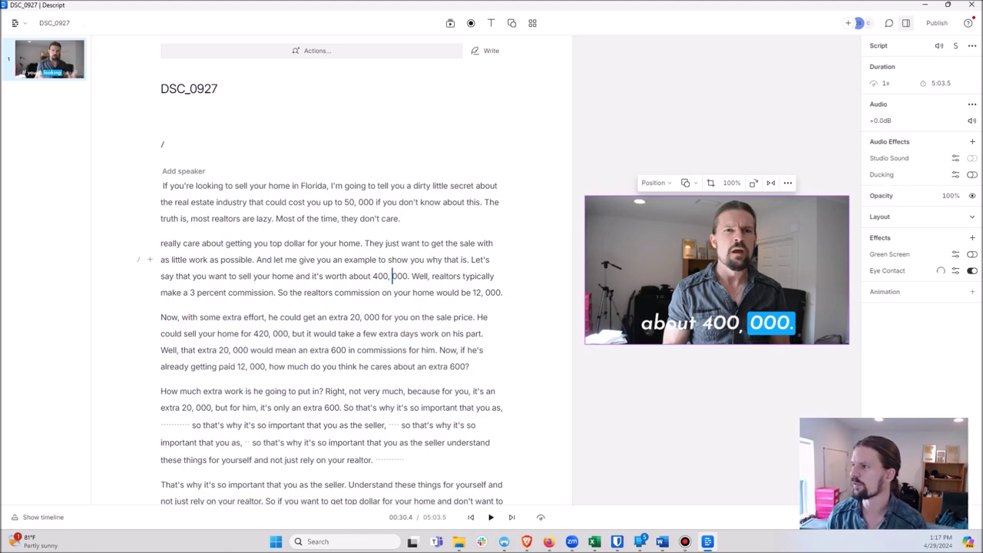
# Remove the transcript after 'would be 12,000', leaving a roughly 37-second video.
pyautogui.click(972, 158)
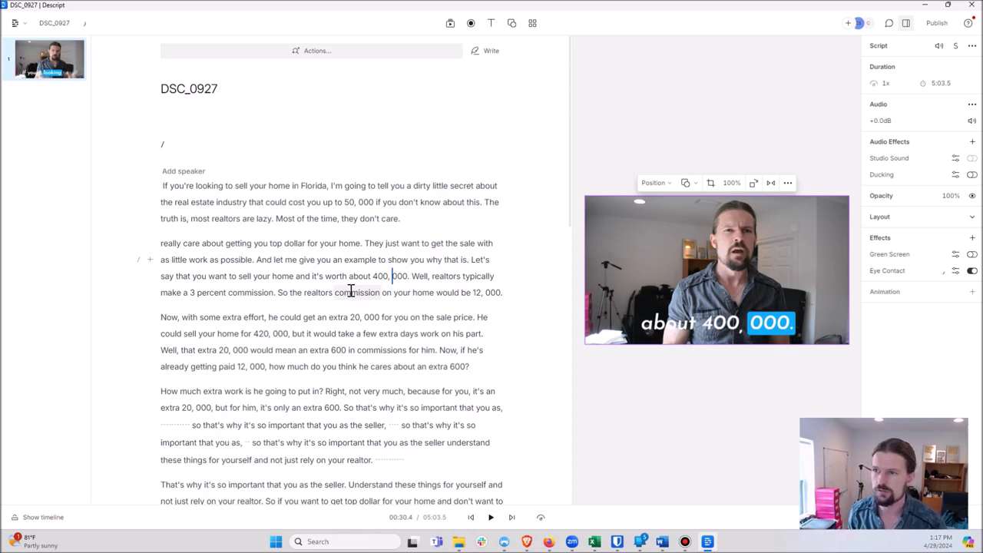
pyautogui.click(217, 202)
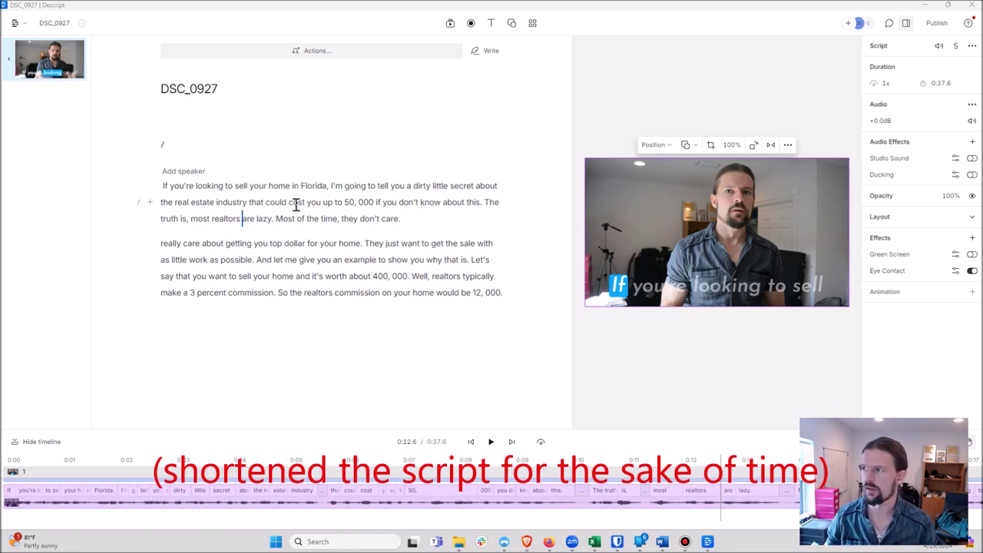
pyautogui.click(163, 186)
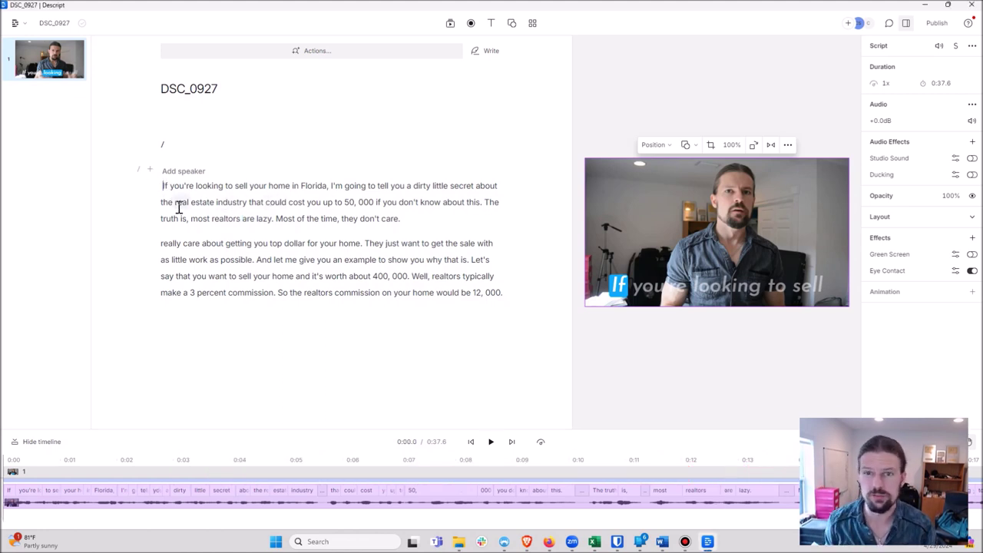
pyautogui.click(492, 442)
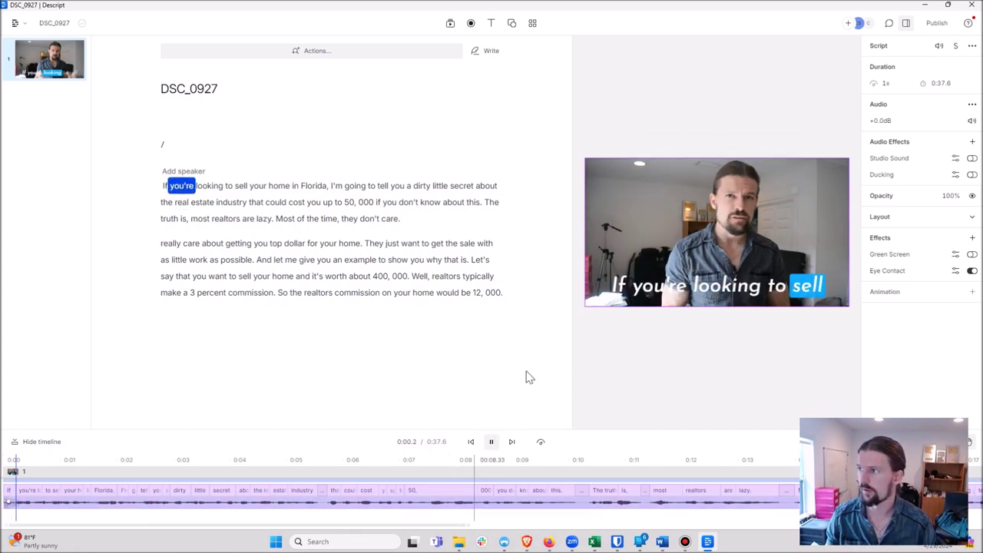
pyautogui.click(491, 442)
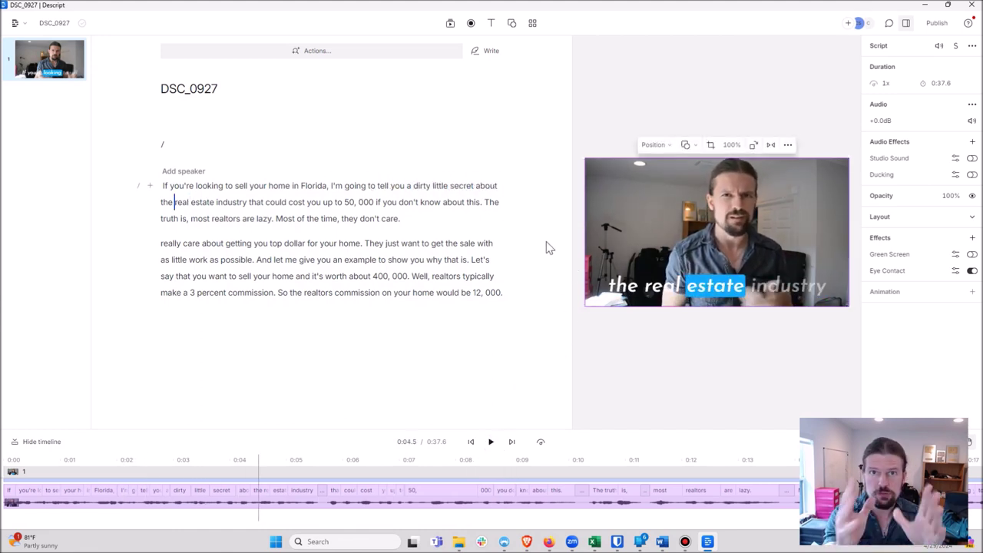